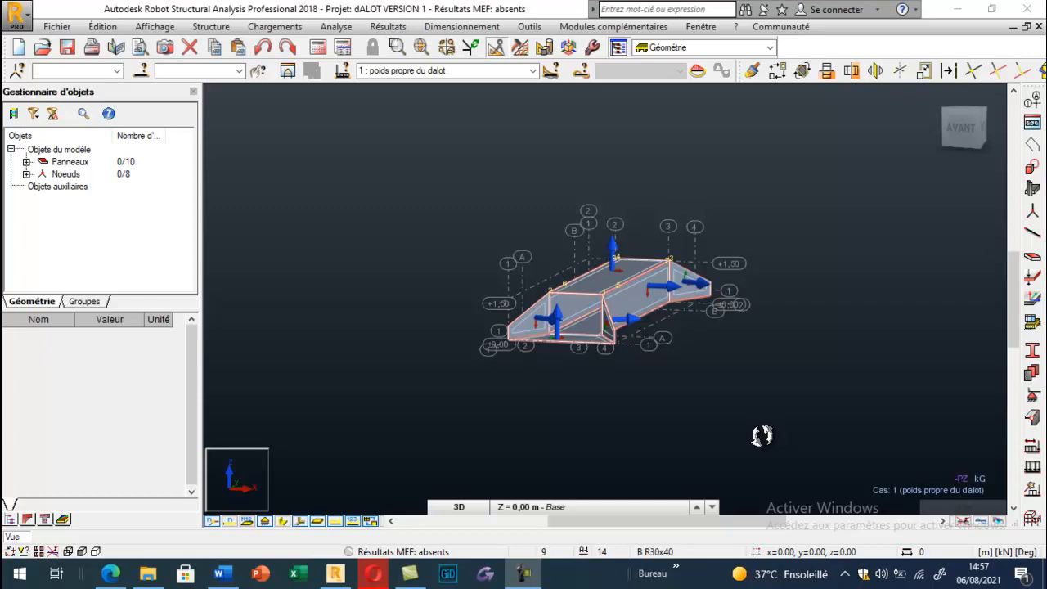
Add a permanent self-weight load case named "Poussée du sol".
click(1033, 417)
key(Tab)
key(Tab)
text(Poussée)
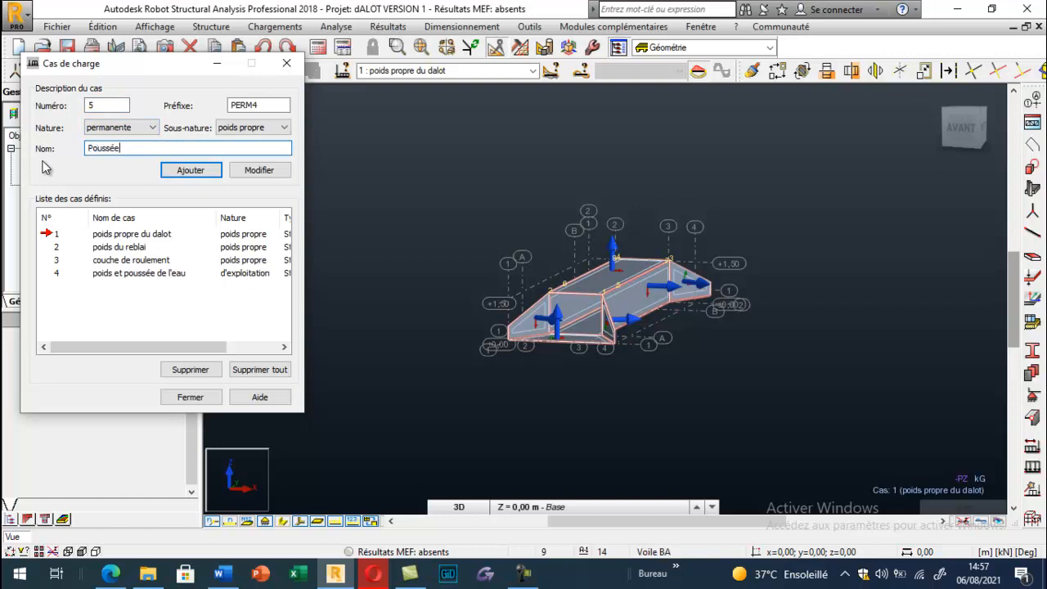
text( du sol)
click(191, 170)
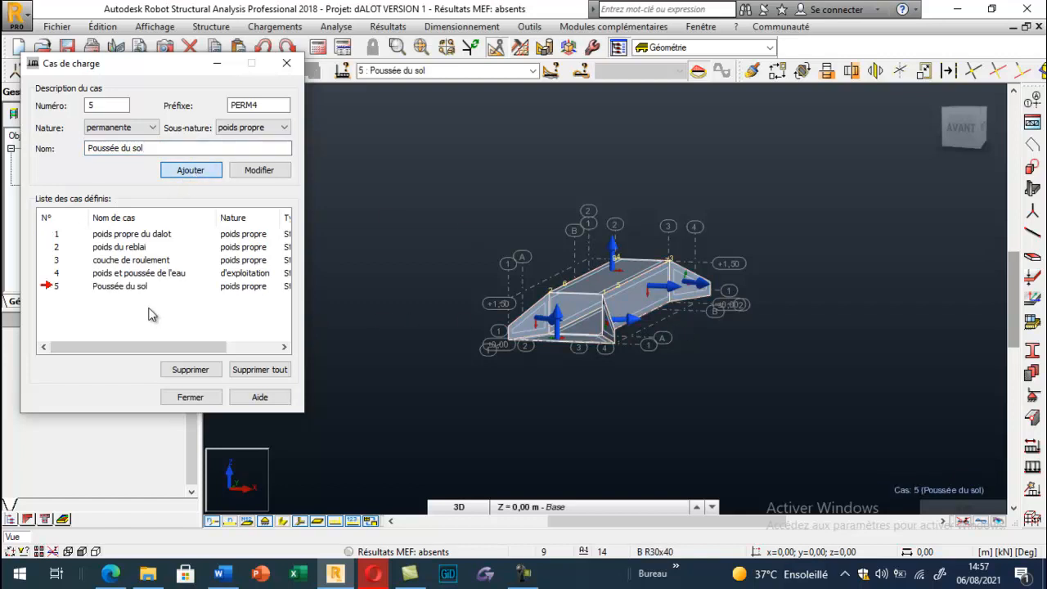
Return the culvert model to the home 3D view and hide the panels' local axes.
scroll(707, 288, up, 2)
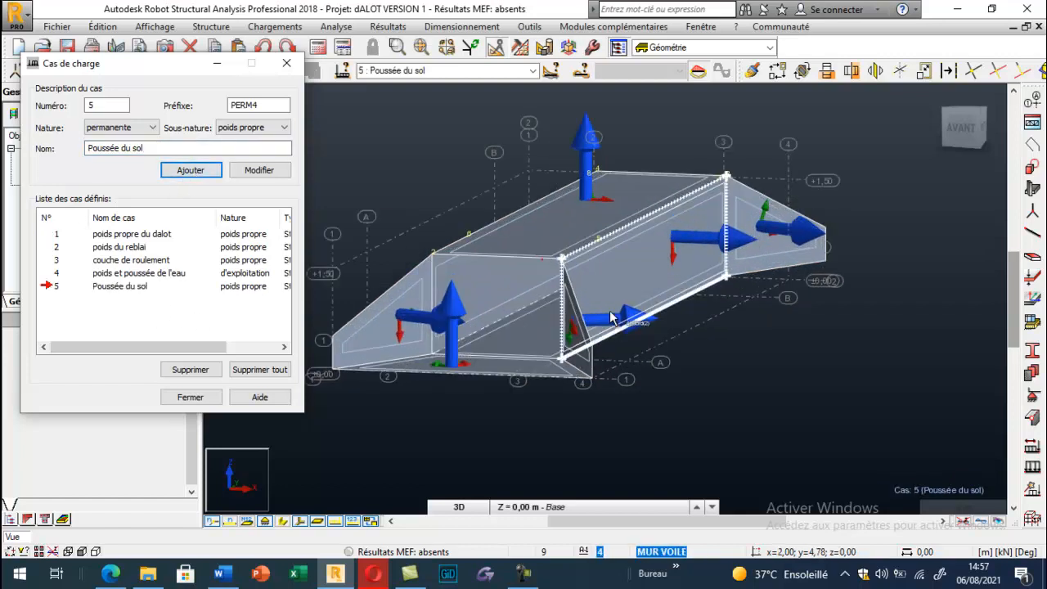
scroll(696, 302, down, 3)
click(802, 270)
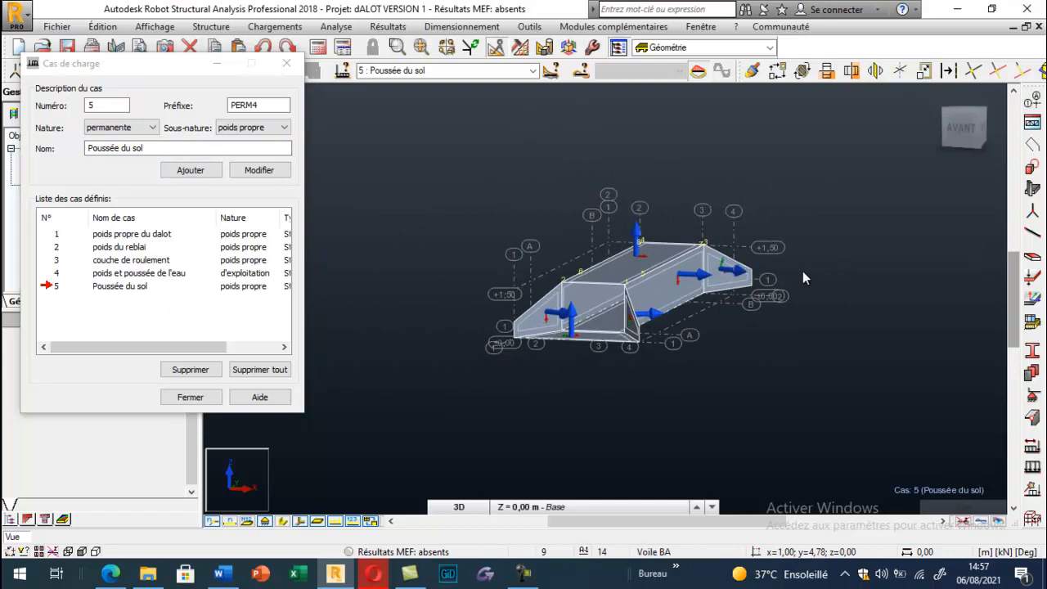
click(937, 98)
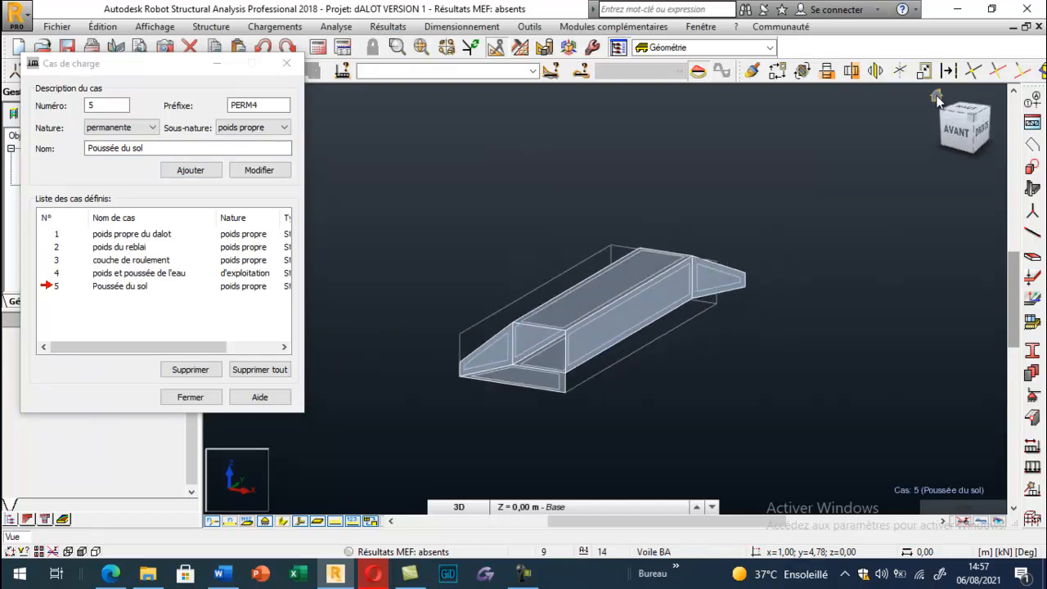
click(301, 522)
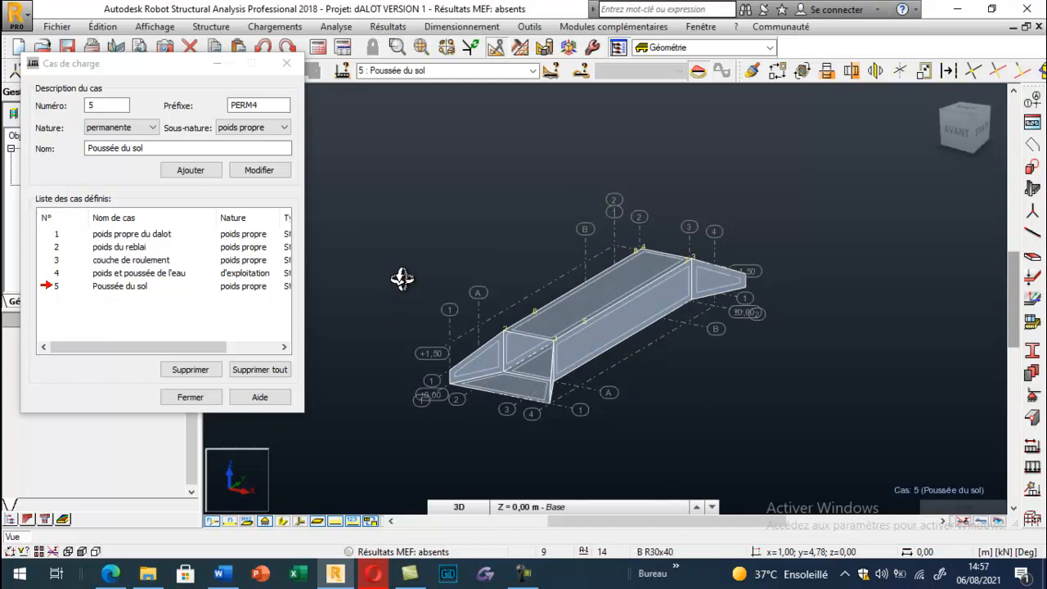
Open the soil pressure definition for panel soil loads, with the panels' local axes displayed in the model.
click(1031, 496)
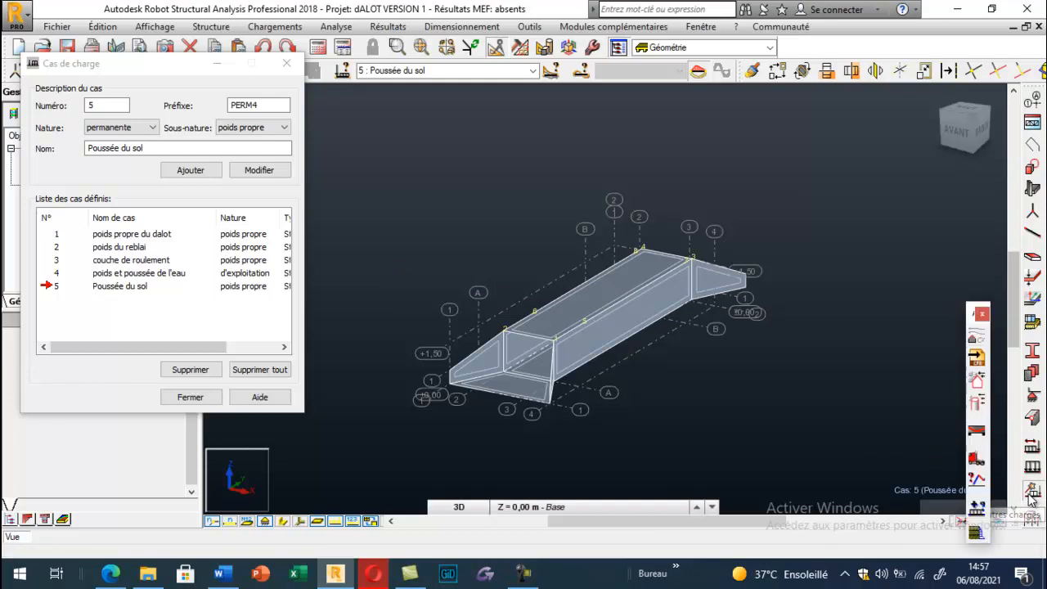
click(976, 533)
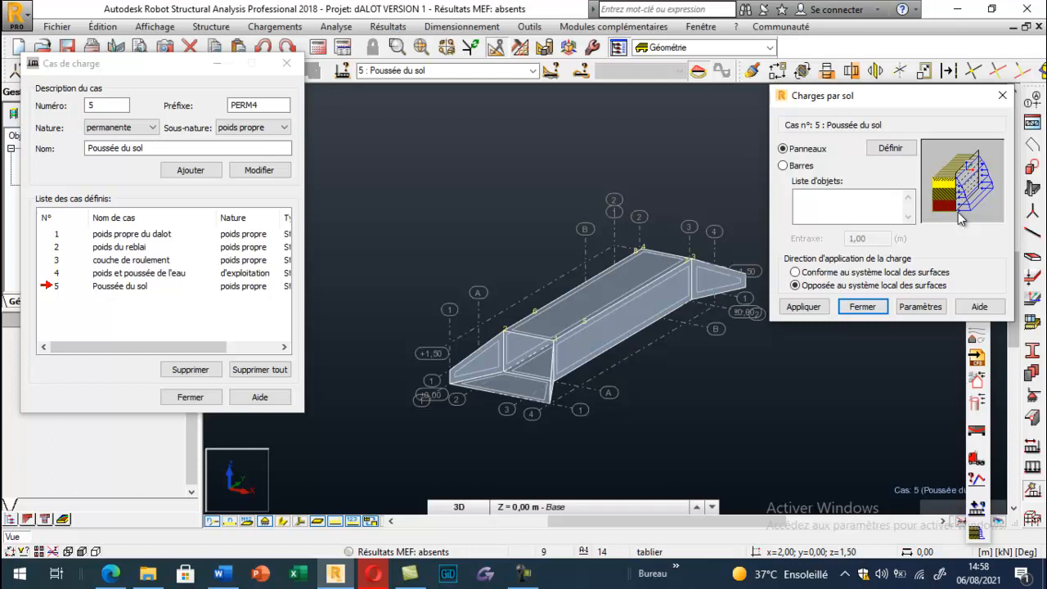
click(299, 523)
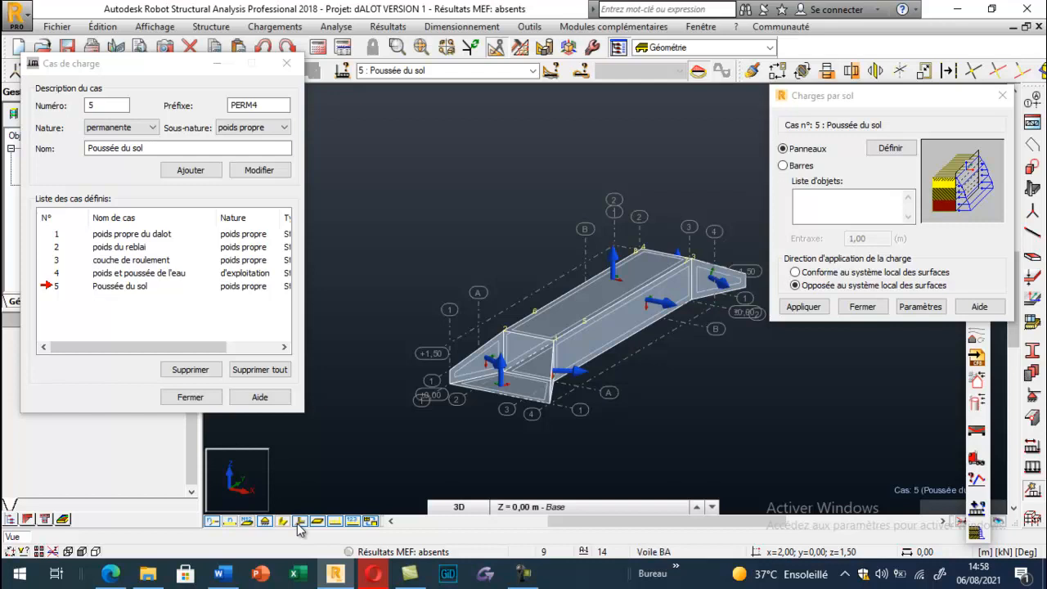
scroll(638, 325, up, 2)
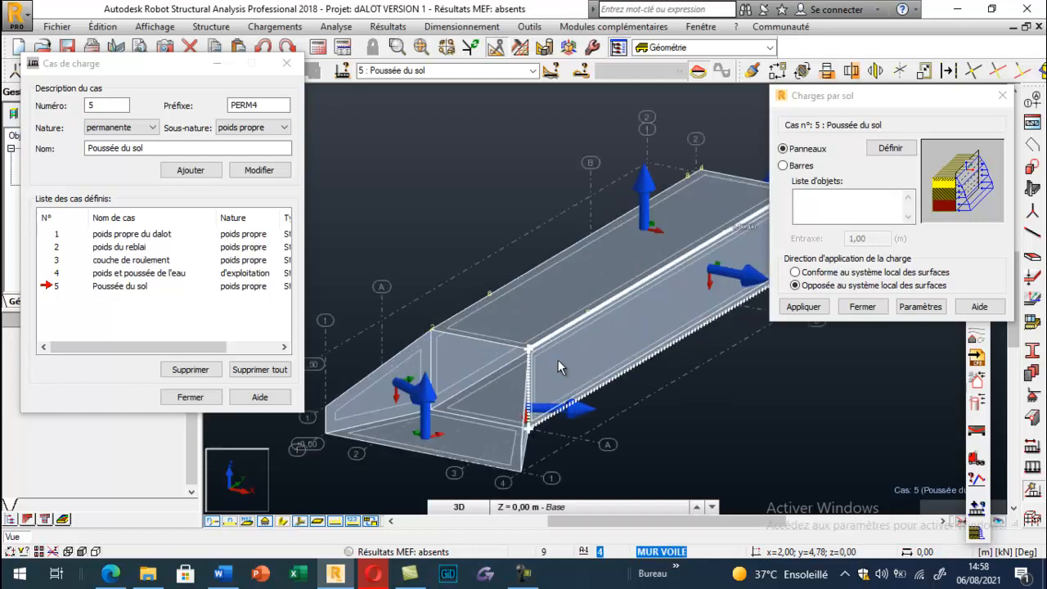
scroll(645, 319, down, 2)
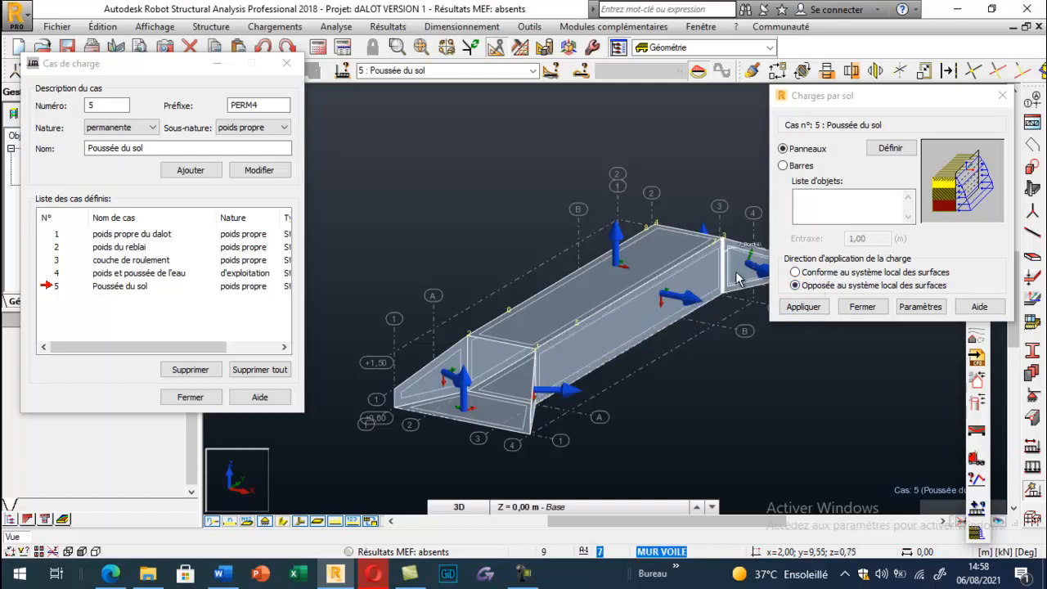
scroll(520, 389, down, 2)
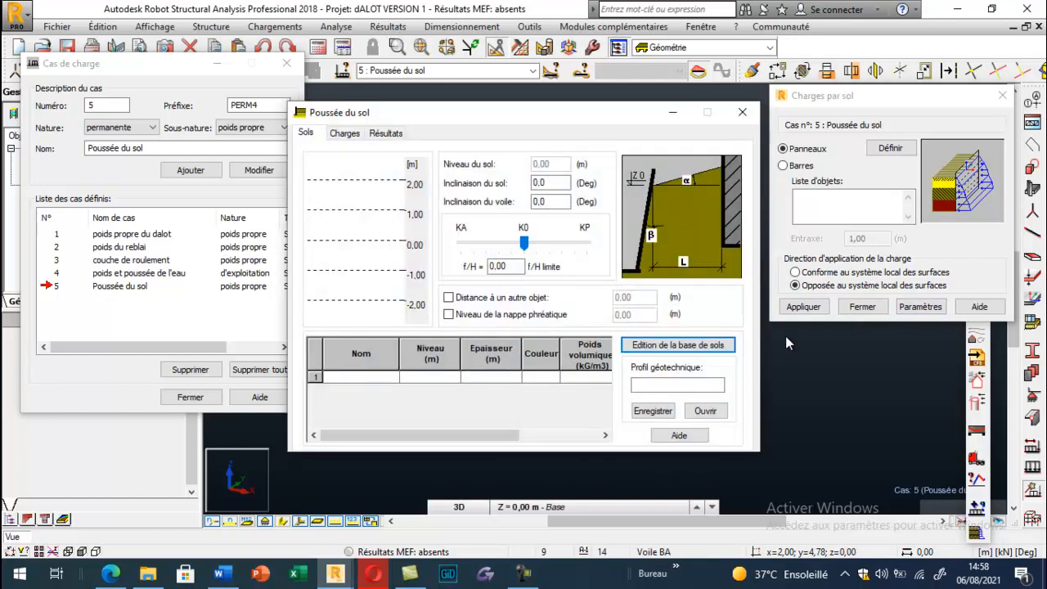
Define the soil pressure with an "Argiles et limons fermes" layer at level 1.5 m and unit weight 1800 kG/m3, and apply it.
click(372, 377)
click(393, 378)
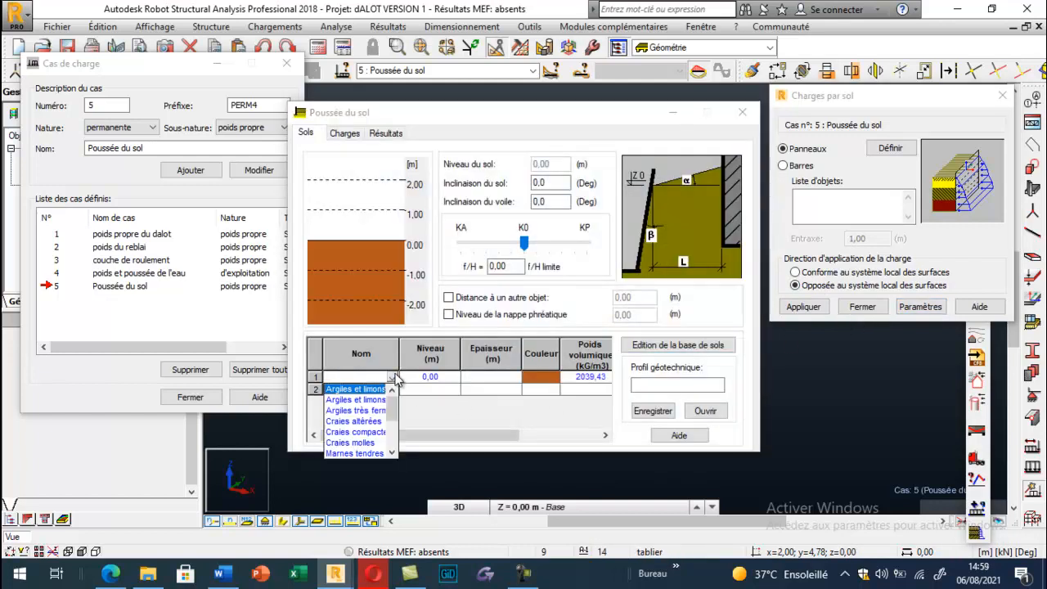
click(374, 388)
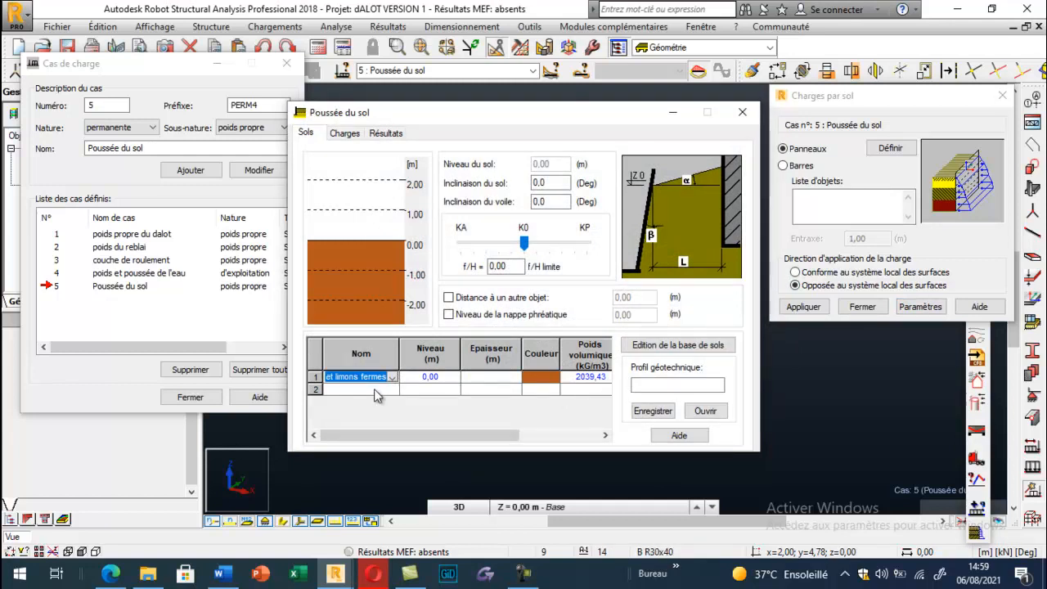
click(439, 378)
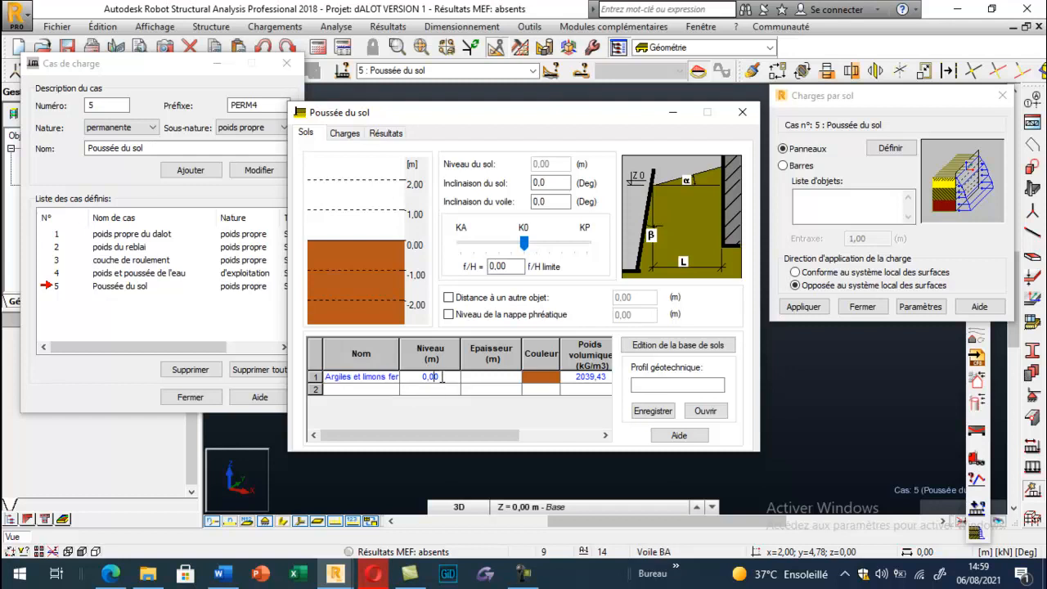
text(1.5)
click(585, 384)
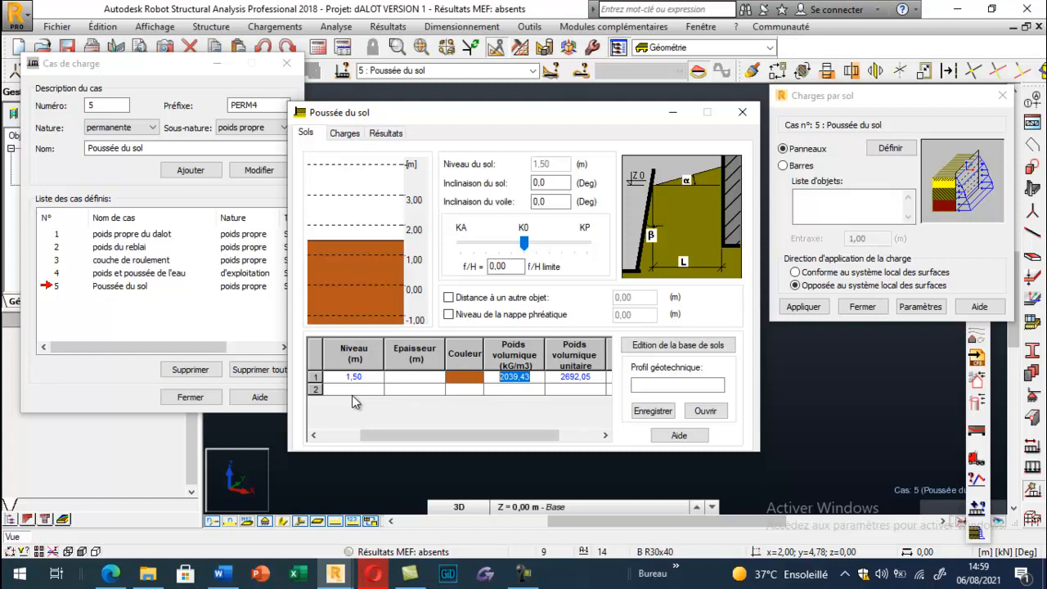
text(1800)
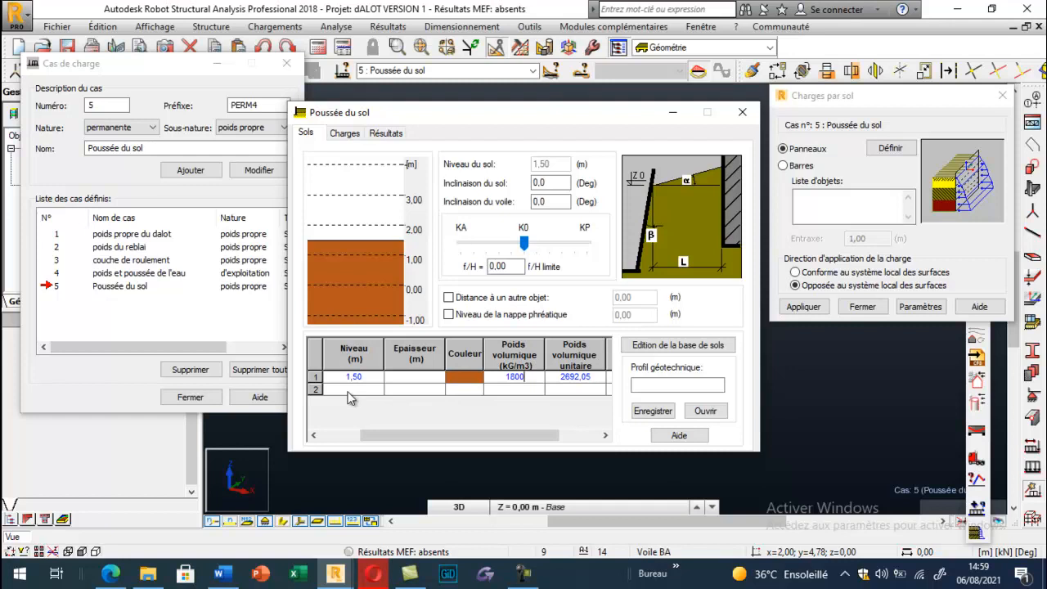
click(341, 135)
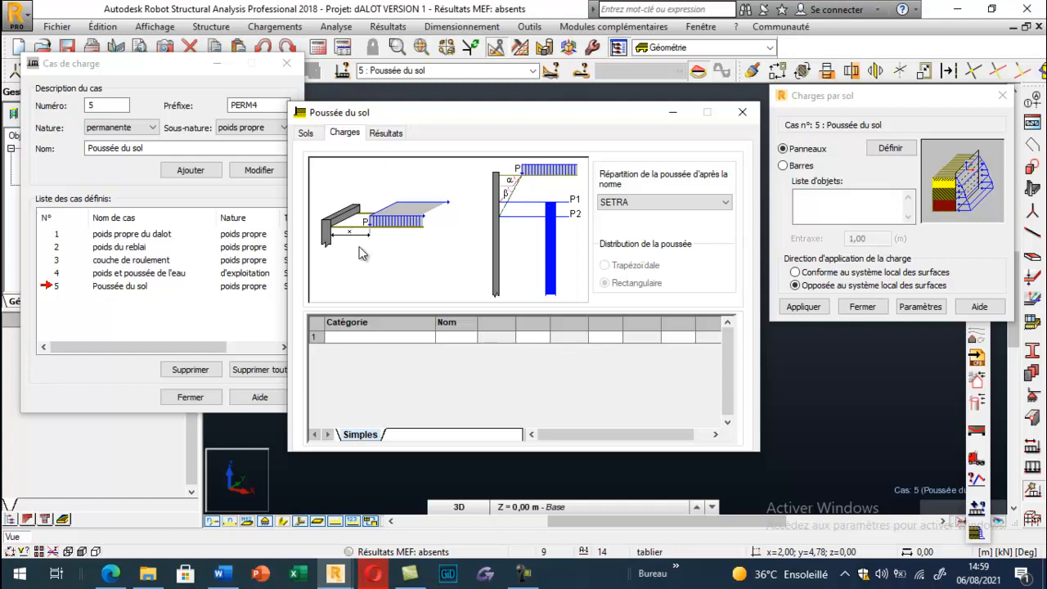
click(385, 132)
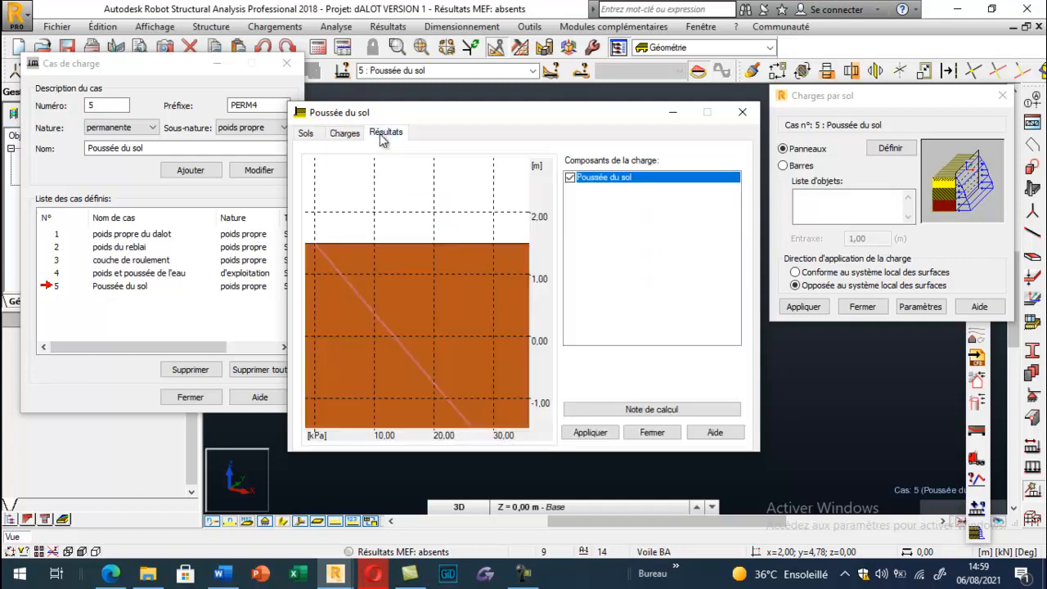
click(591, 431)
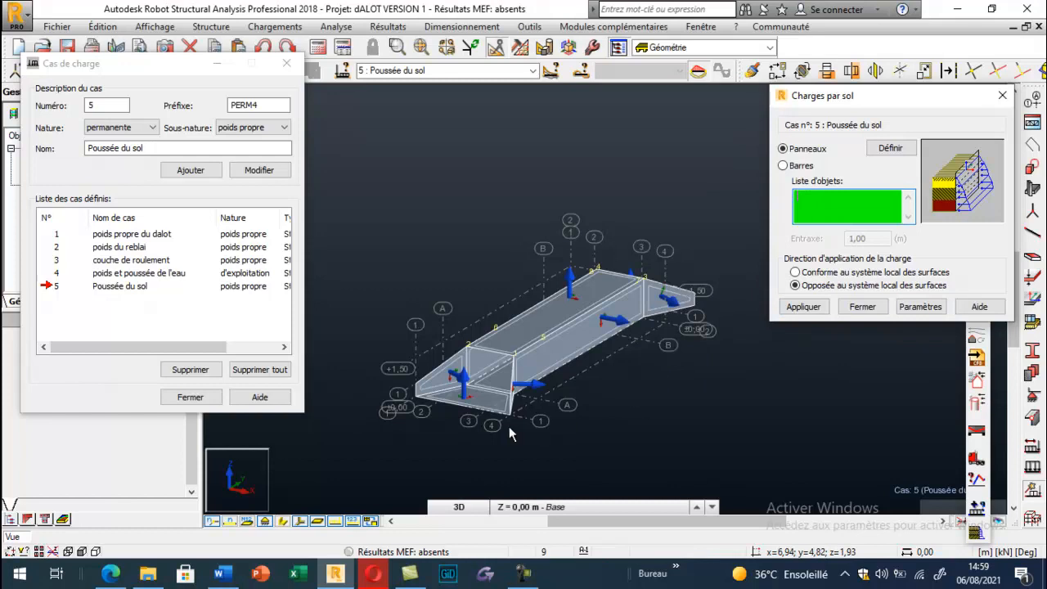
Apply the soil load to one side wall and its wing walls (panels 4, 7 and 9), opposite to the local surface system.
click(558, 357)
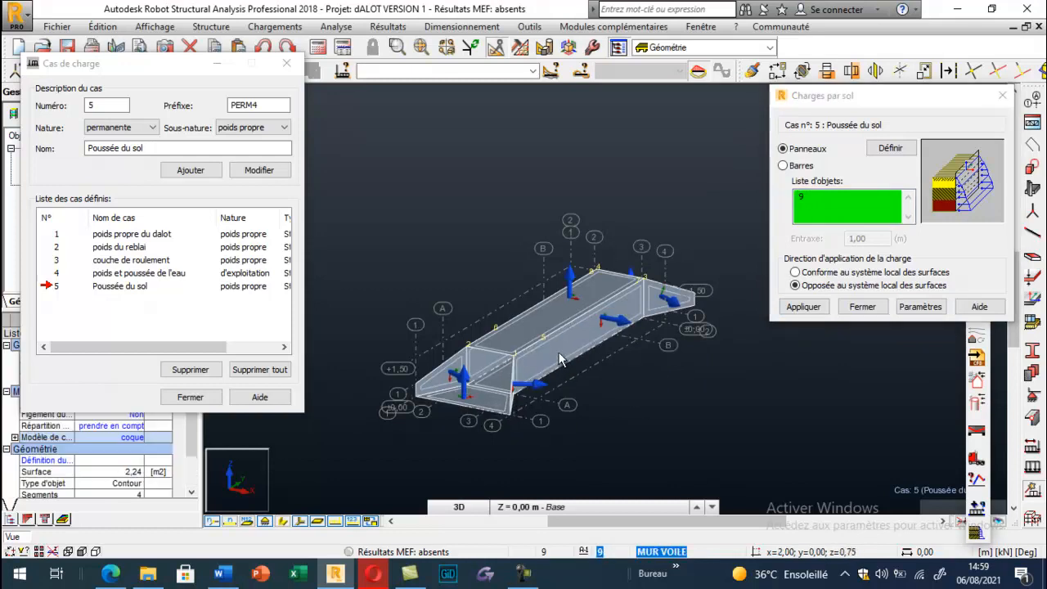
ctrl+click(559, 353)
ctrl+click(660, 296)
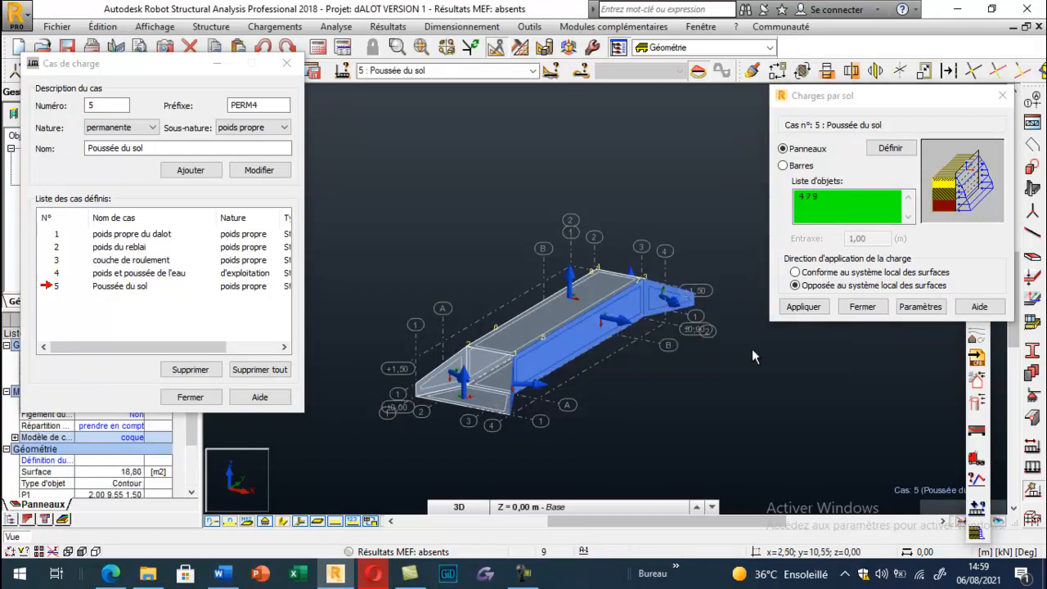
click(827, 313)
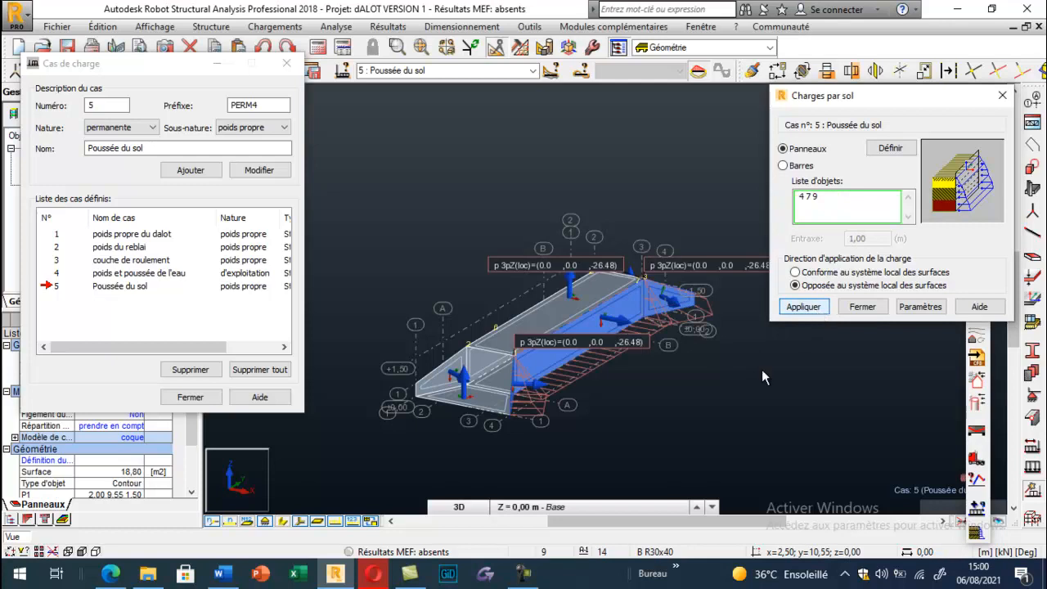
scroll(527, 400, up, 1)
scroll(528, 401, up, 3)
scroll(558, 472, down, 6)
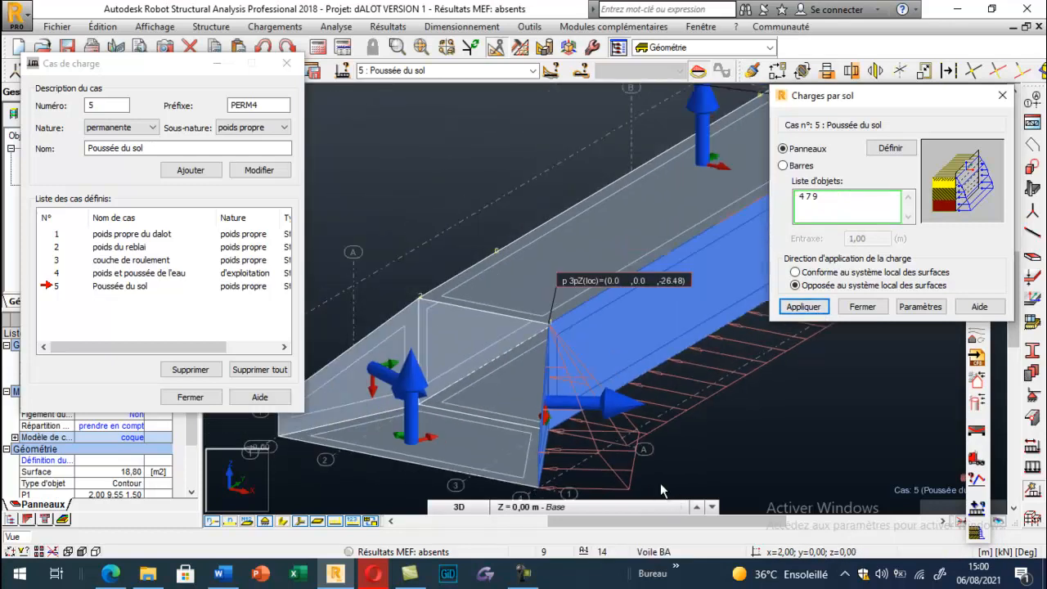
Apply the soil load to the opposite side wall and its wing walls (panels 1, 10 and 11), following the local surface system.
right_click(409, 353)
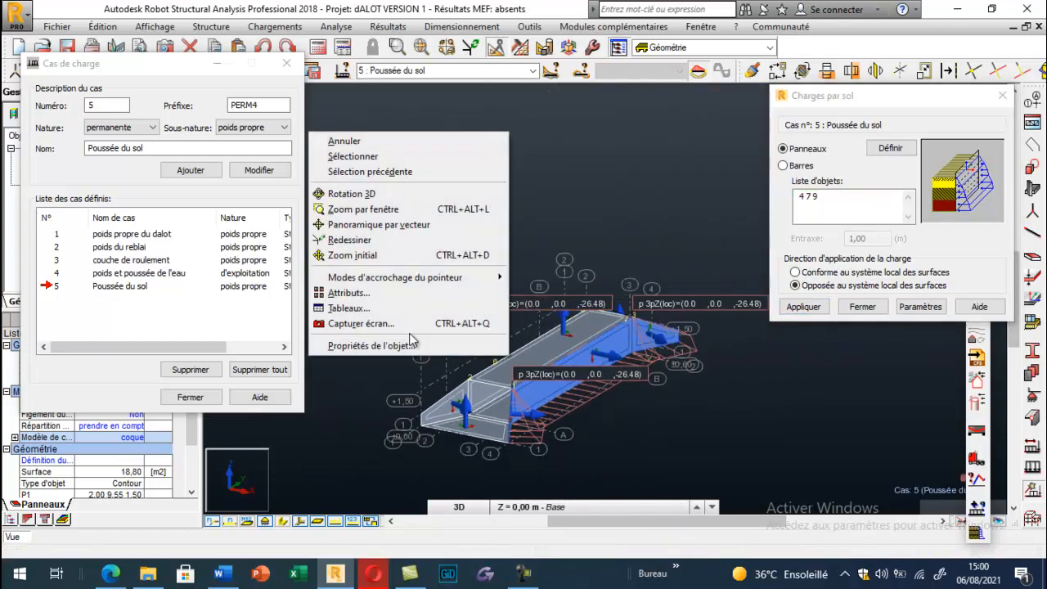
click(355, 194)
drag(466, 374, 519, 362)
scroll(520, 366, up, 3)
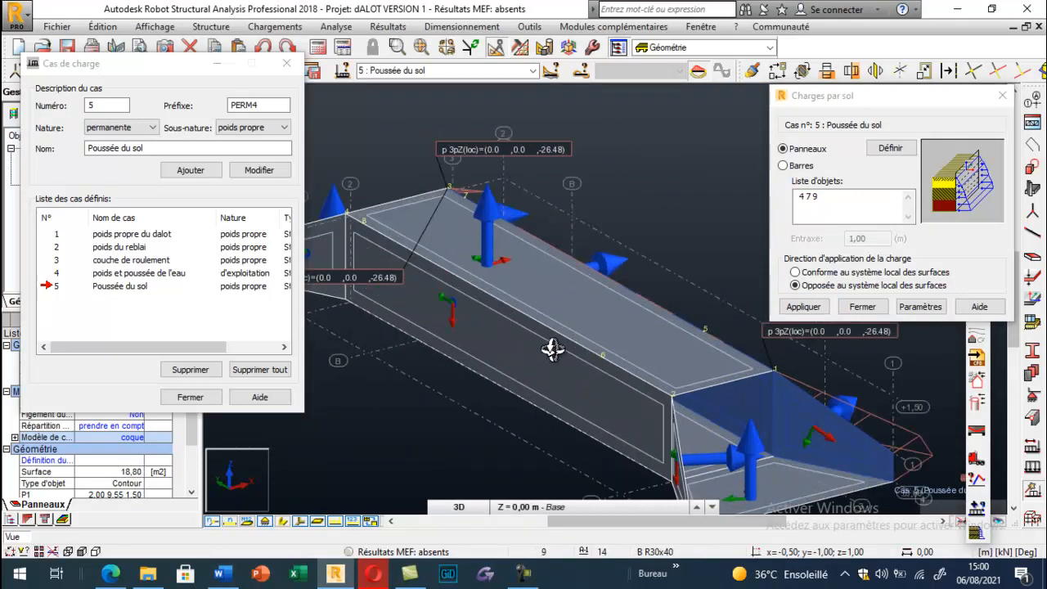
scroll(552, 350, down, 1)
key(Escape)
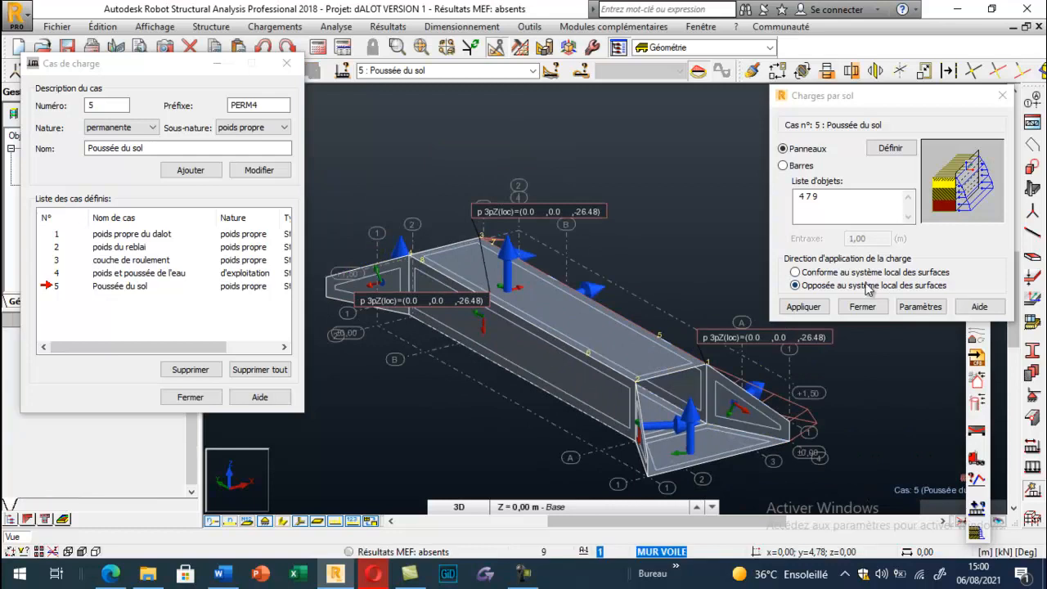
click(806, 273)
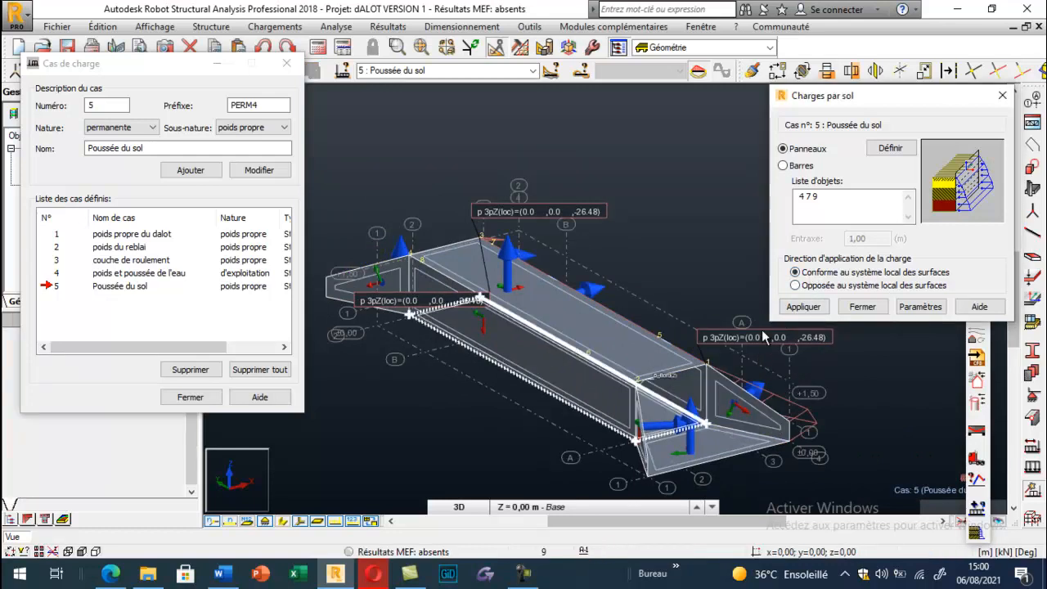
click(815, 210)
click(596, 398)
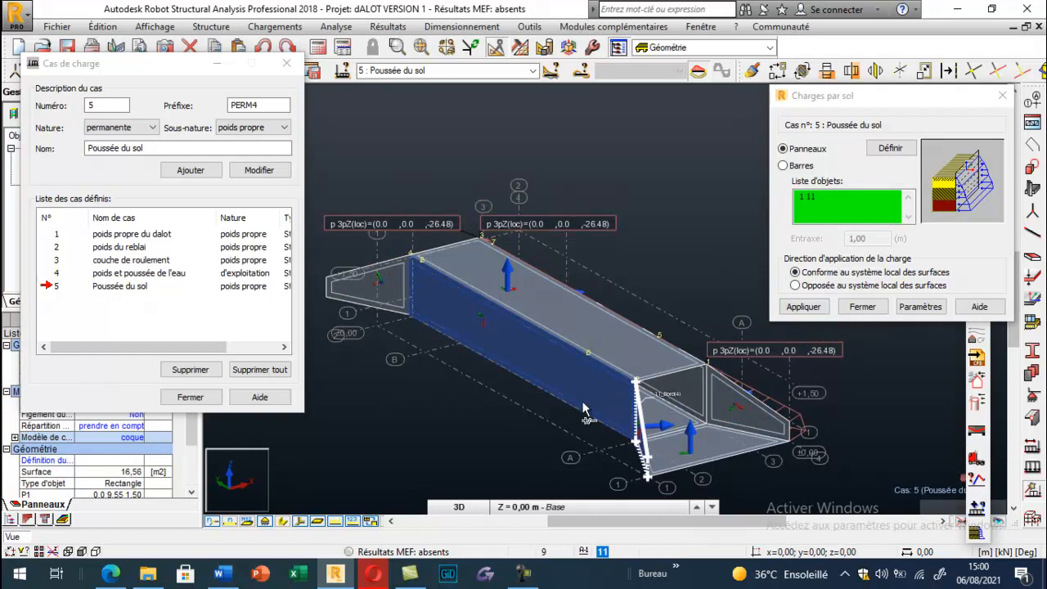
click(386, 282)
click(803, 306)
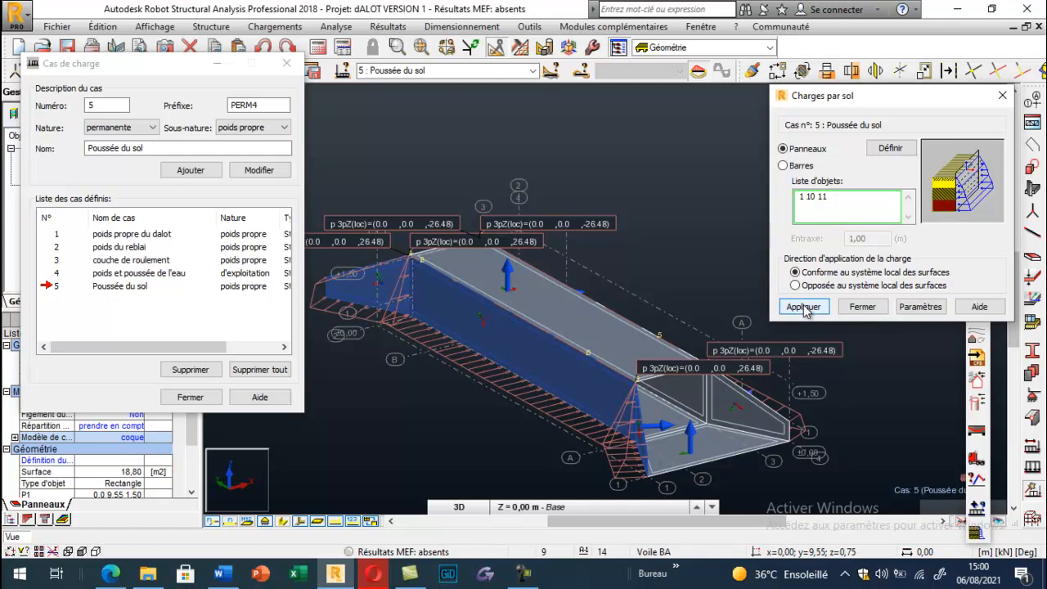
click(862, 307)
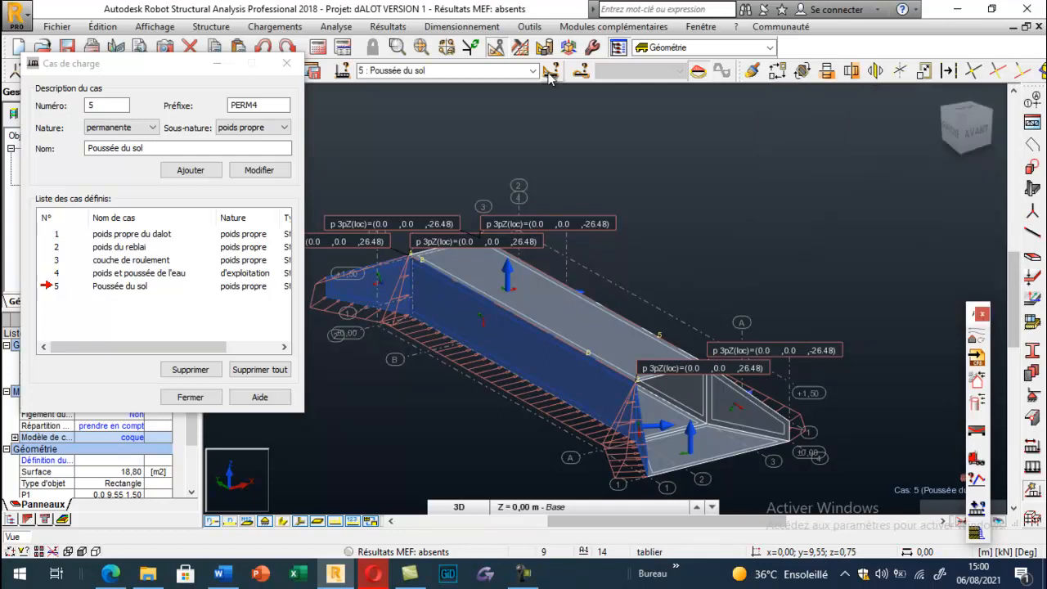
Examine the direction of the soil loads on both side walls and the wing walls in 3D.
right_click(543, 182)
click(605, 241)
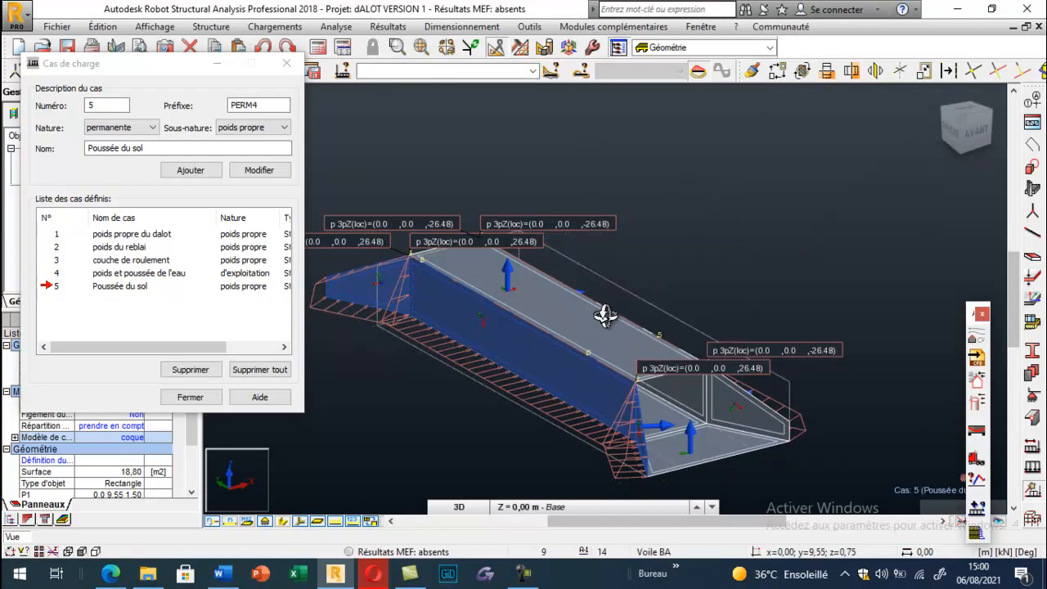
drag(623, 312, 575, 313)
drag(673, 479, 631, 414)
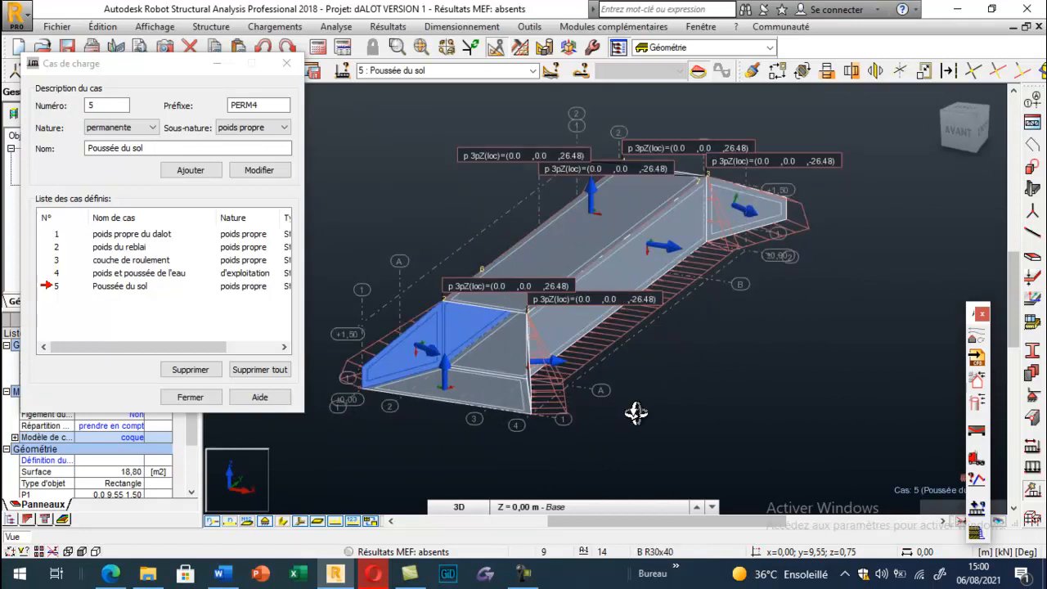
key(Escape)
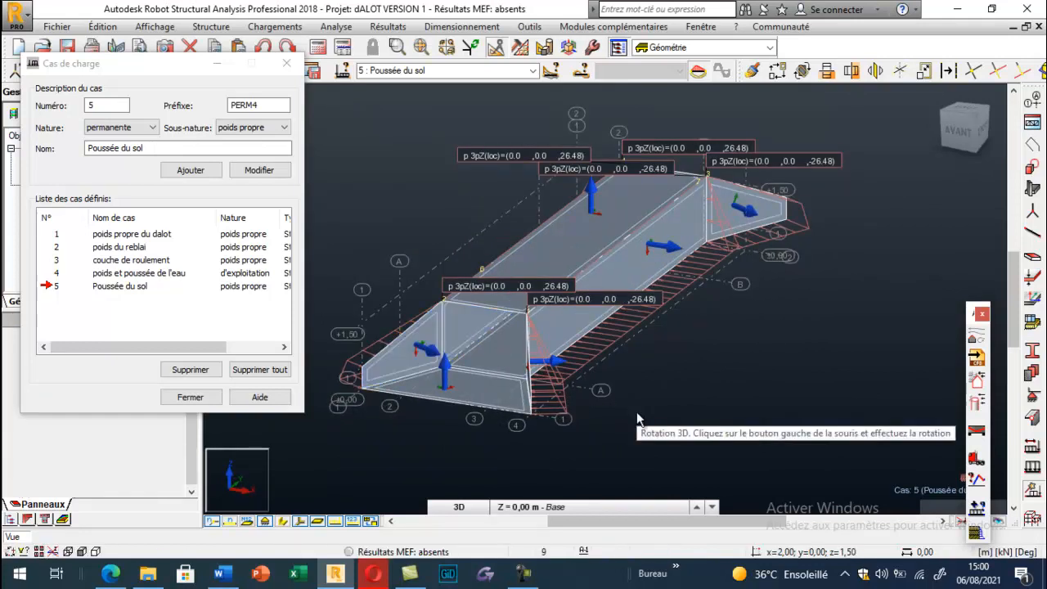